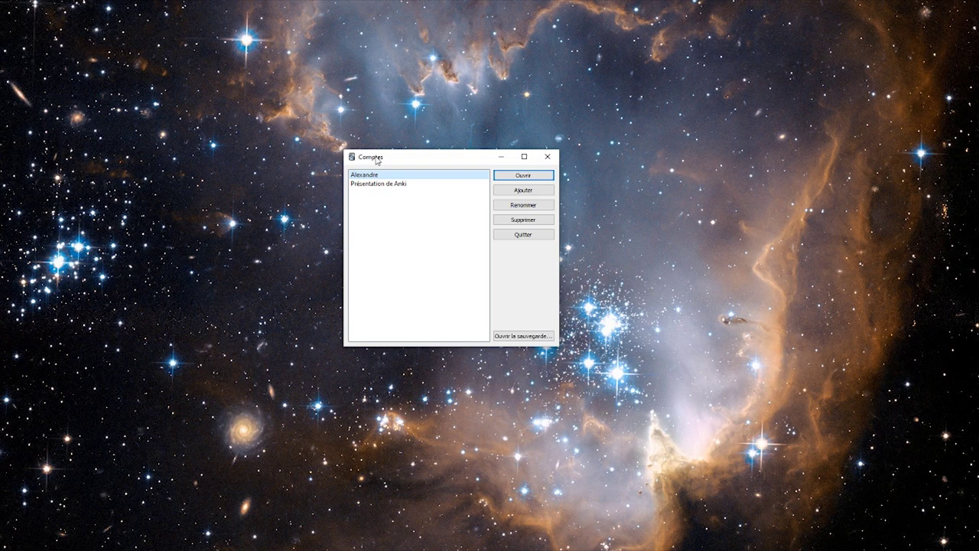
Open the "Présentation de Anki" profile and bring up an enlarged, more centred window for adding notes.
left_click(402, 187)
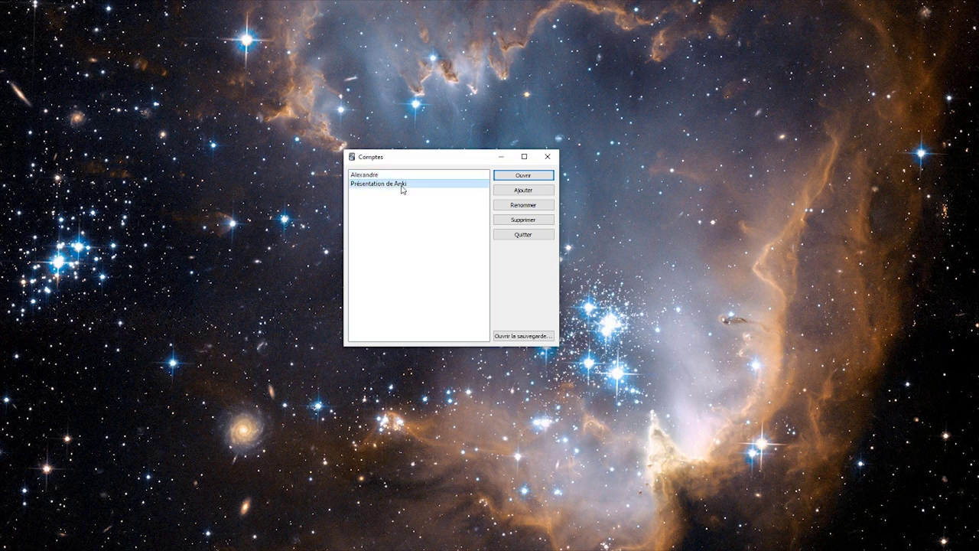
left_click(520, 178)
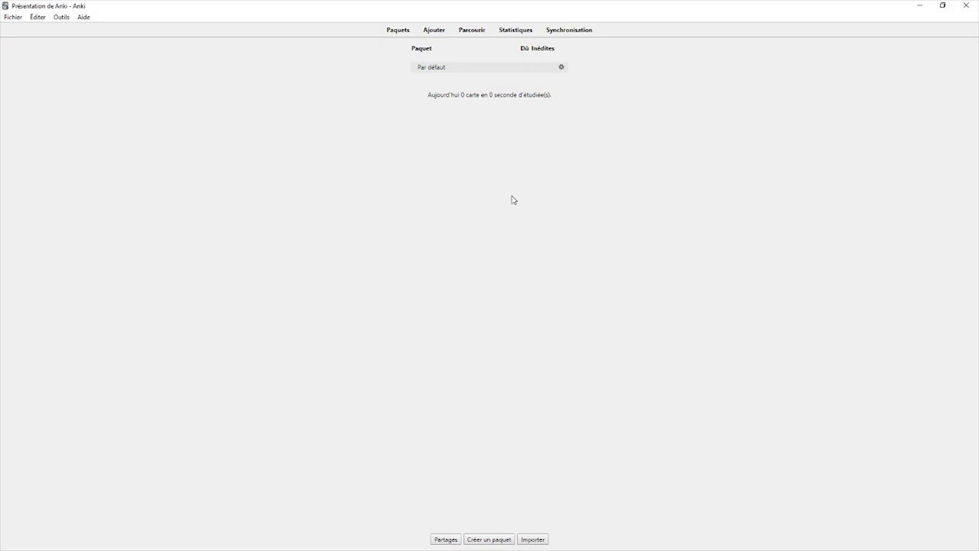
left_click(436, 32)
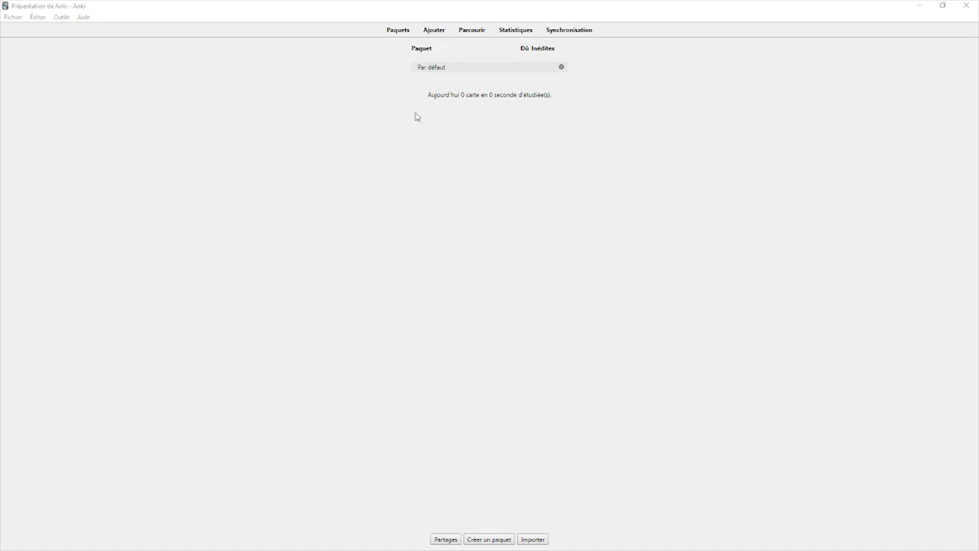
double_click(322, 11)
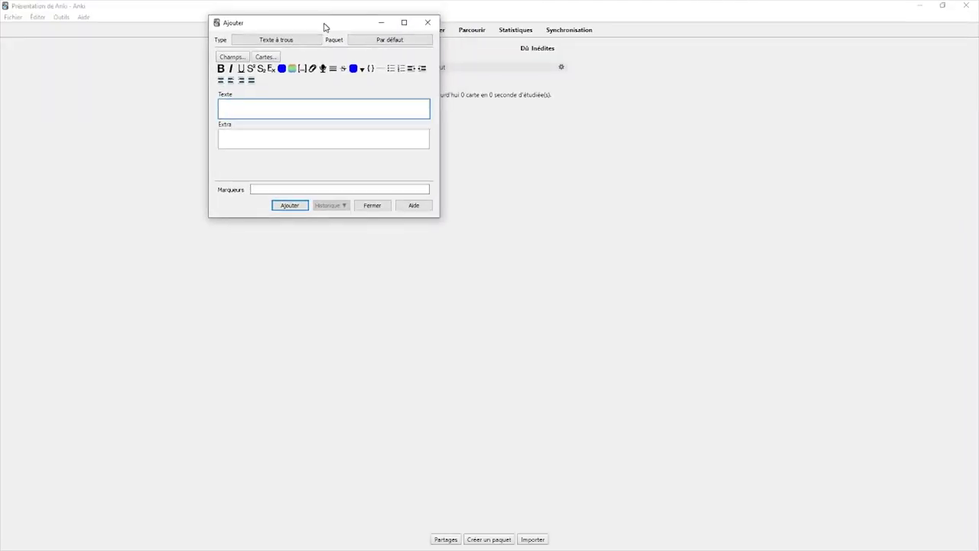
left_click_drag(438, 220, 700, 419)
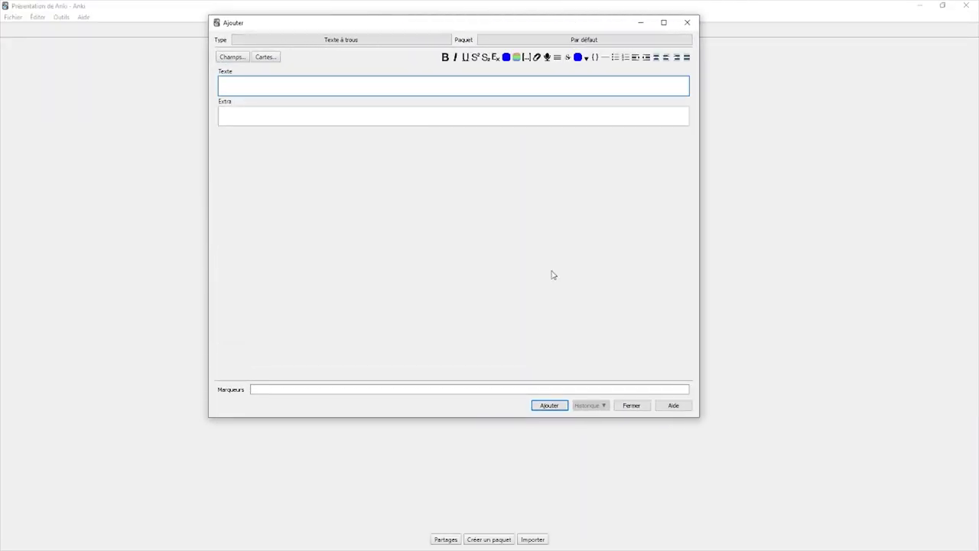
left_click_drag(432, 28, 488, 75)
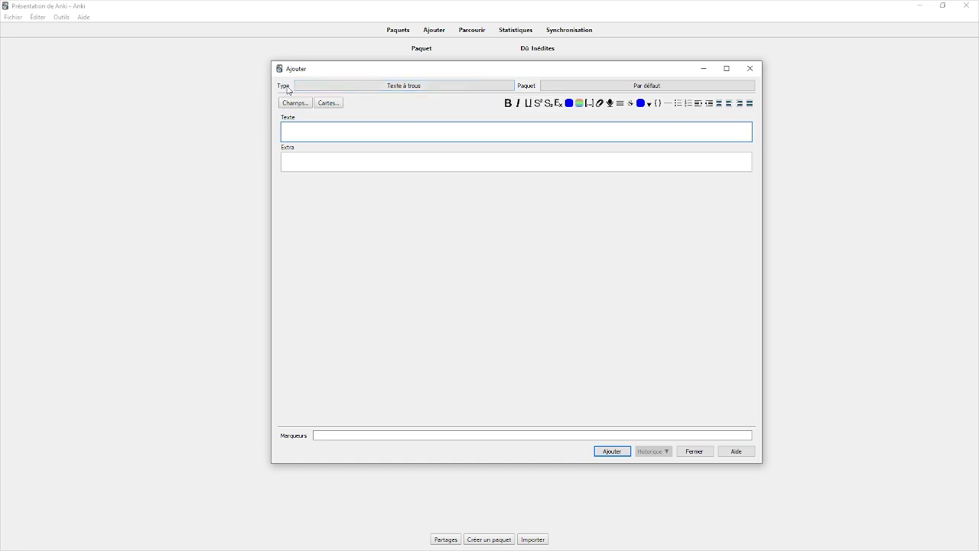
Examine the available note types from Basique to Texte à trous, keeping Texte à trous as the selection.
left_click(383, 90)
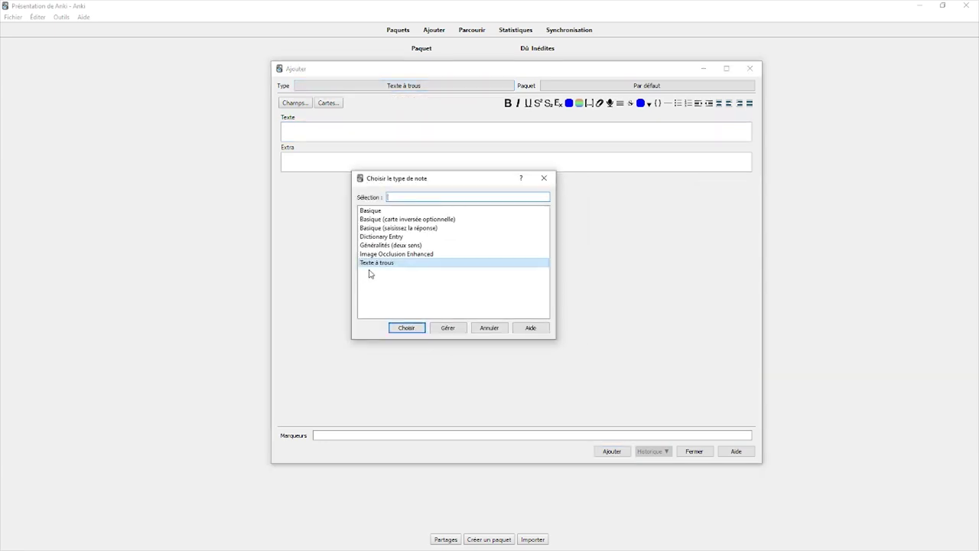
left_click(397, 210)
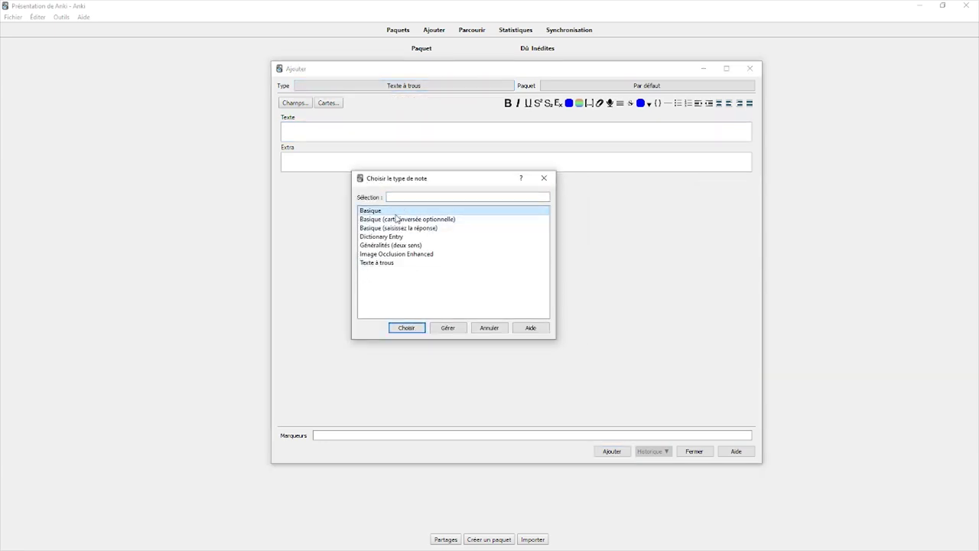
left_click(403, 221)
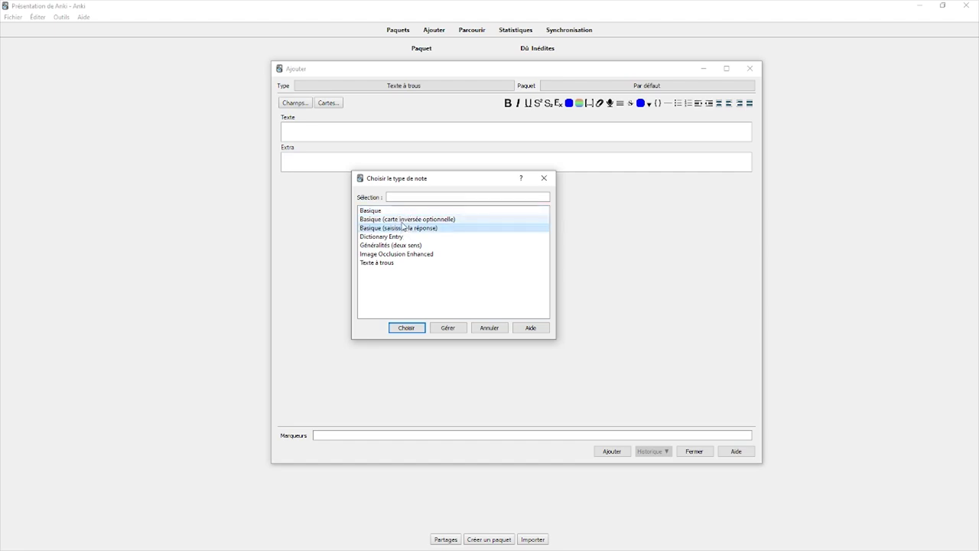
left_click(406, 228)
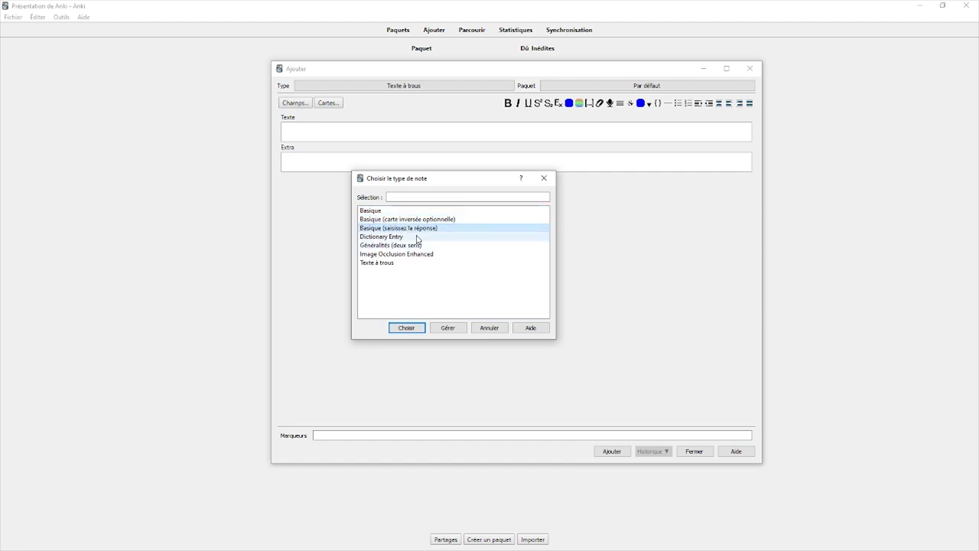
left_click(383, 238)
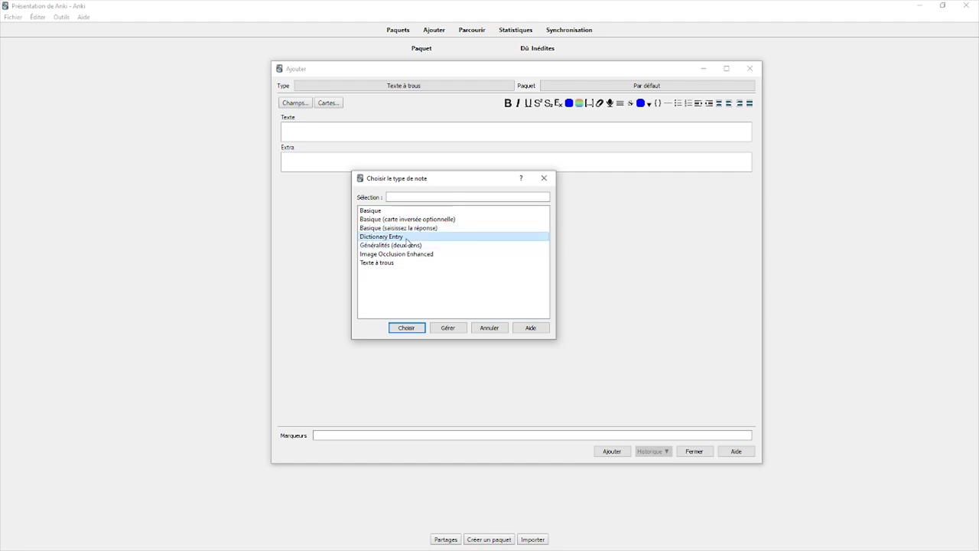
left_click(402, 245)
left_click(405, 254)
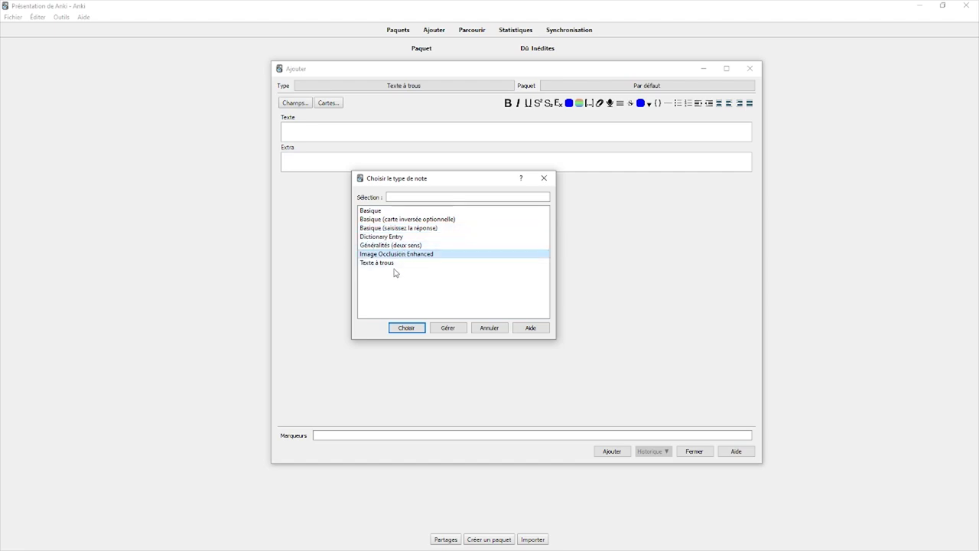
left_click(396, 263)
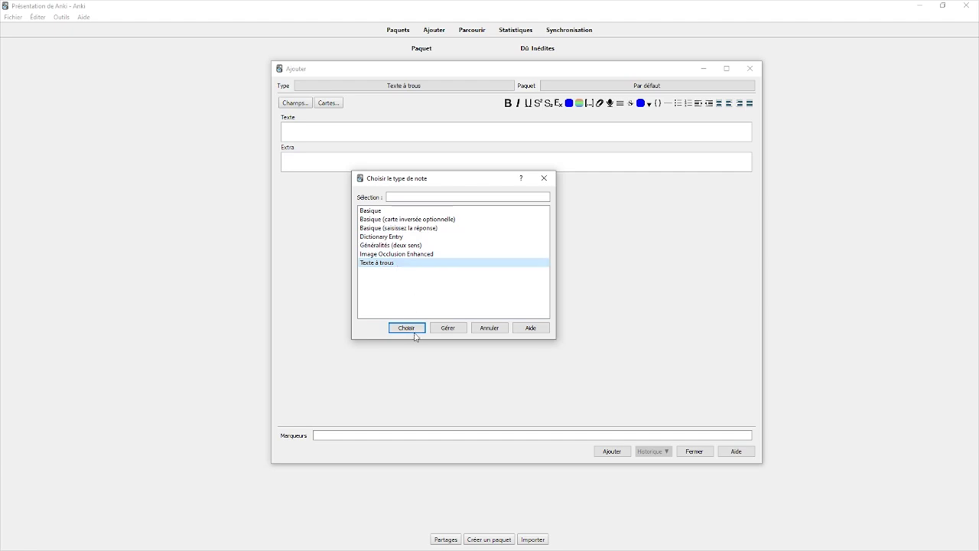
key("Up")
key("Up")
key("Up")
key("Up")
key("Up")
key("Up")
left_click(394, 264)
left_click(407, 328)
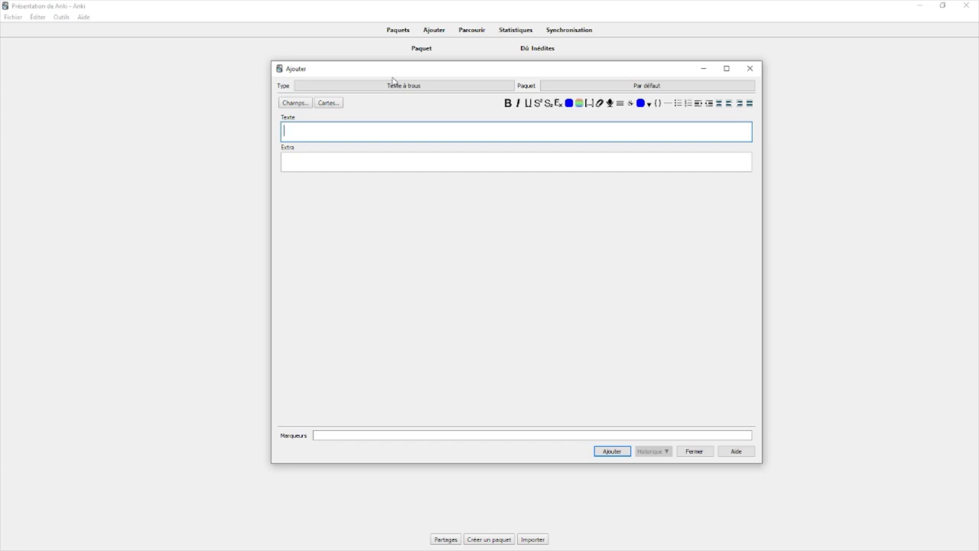
Change the type of the new note to Basique.
left_click(393, 83)
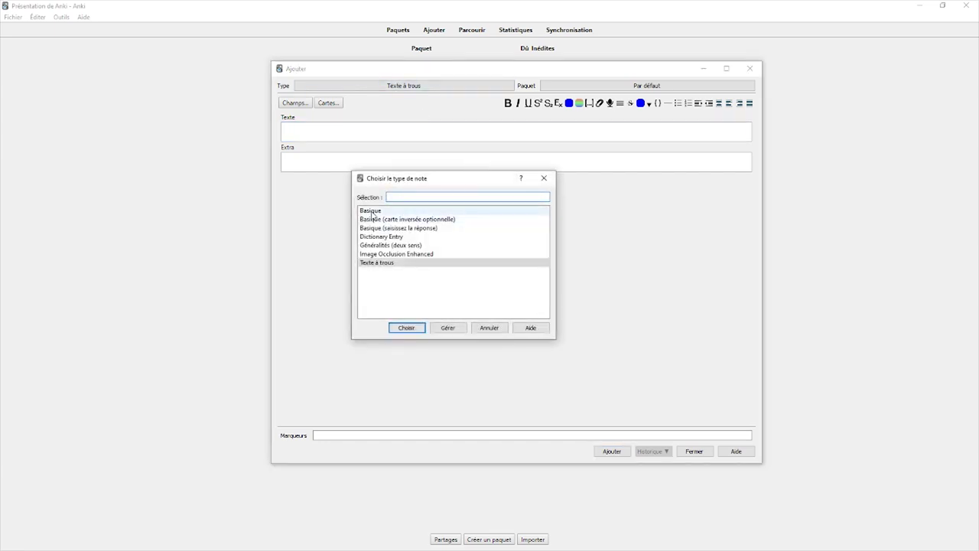
left_click(375, 211)
left_click(407, 328)
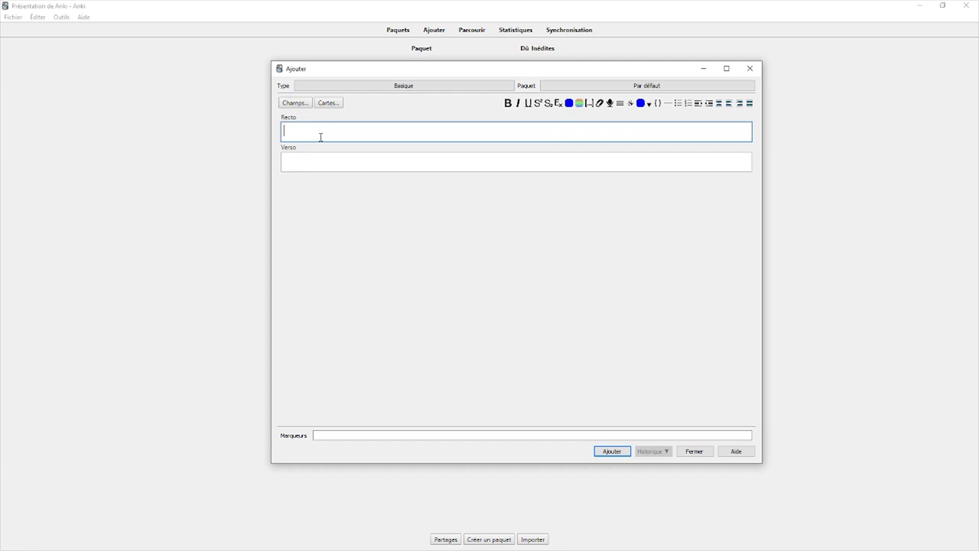
Add a card with "Qui est le maître de Platon ?" as Recto, "Socrate" as Verso and the tag Philosophie, and finish adding.
type("Qui est le maître de Platon ?")
left_click(403, 159)
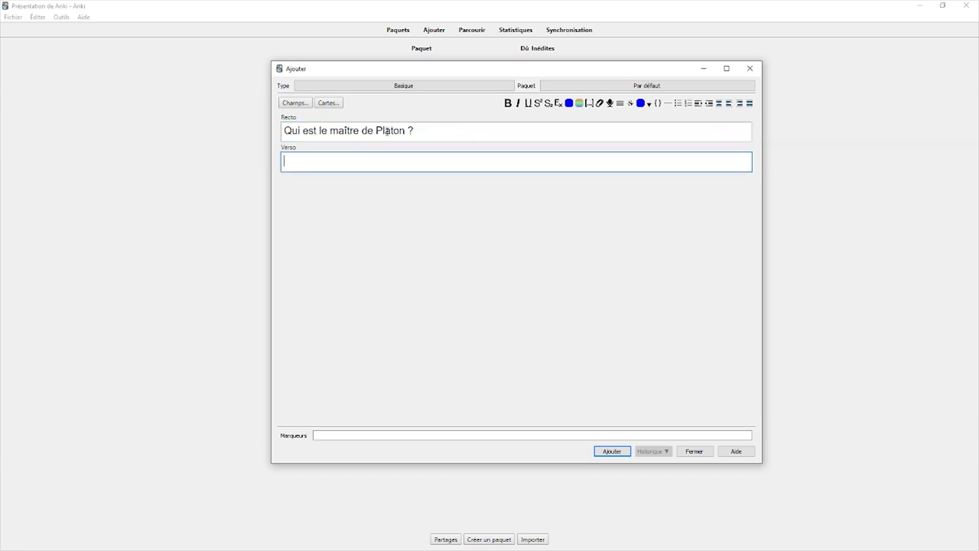
type("Socrate")
key("Tab")
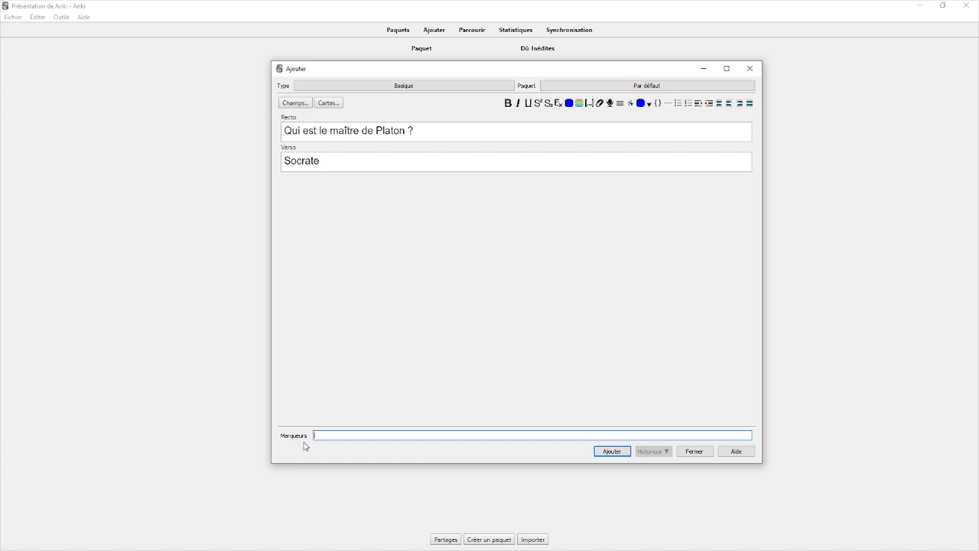
type("Philosophie")
left_click(620, 455)
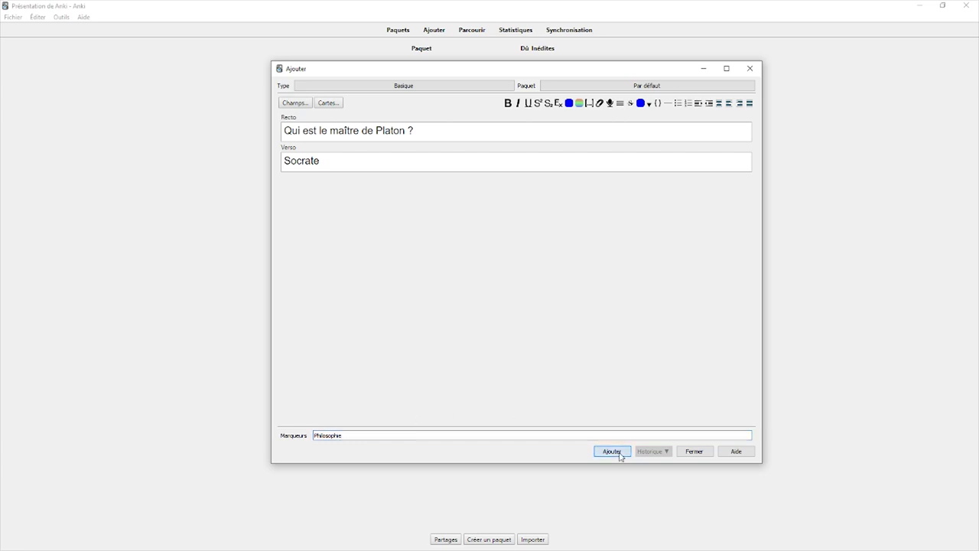
left_click(749, 69)
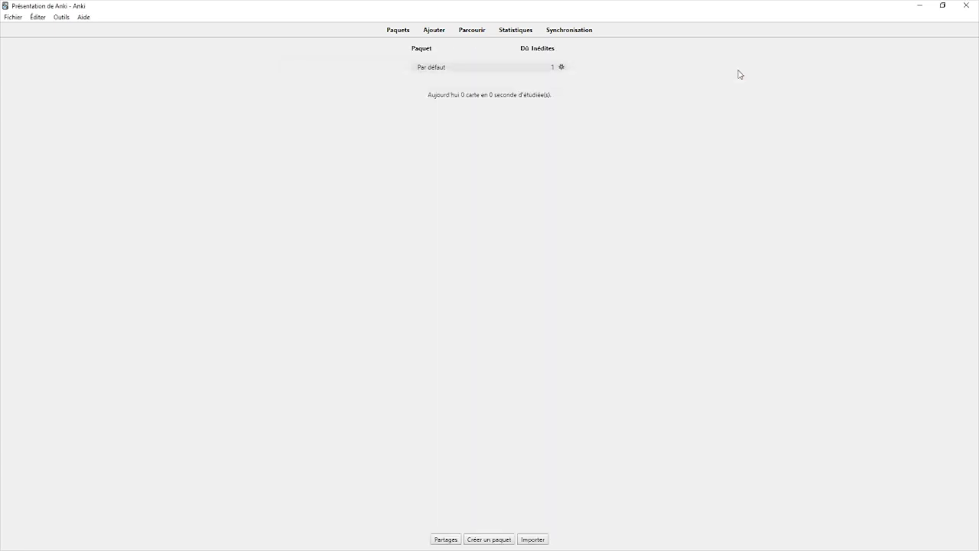
Study the "Par défaut" deck, reveal the answer to the Platon question and rate it Correct.
left_click(437, 72)
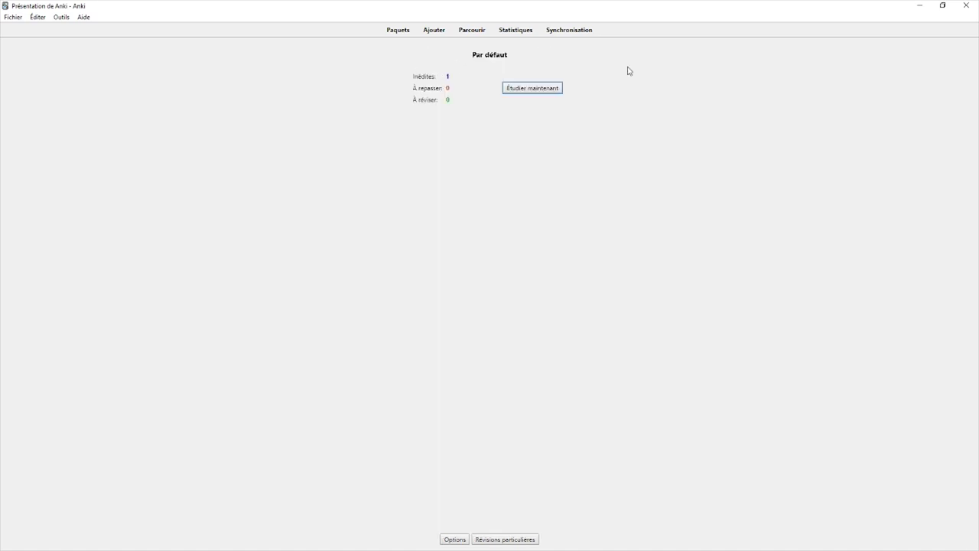
left_click(528, 90)
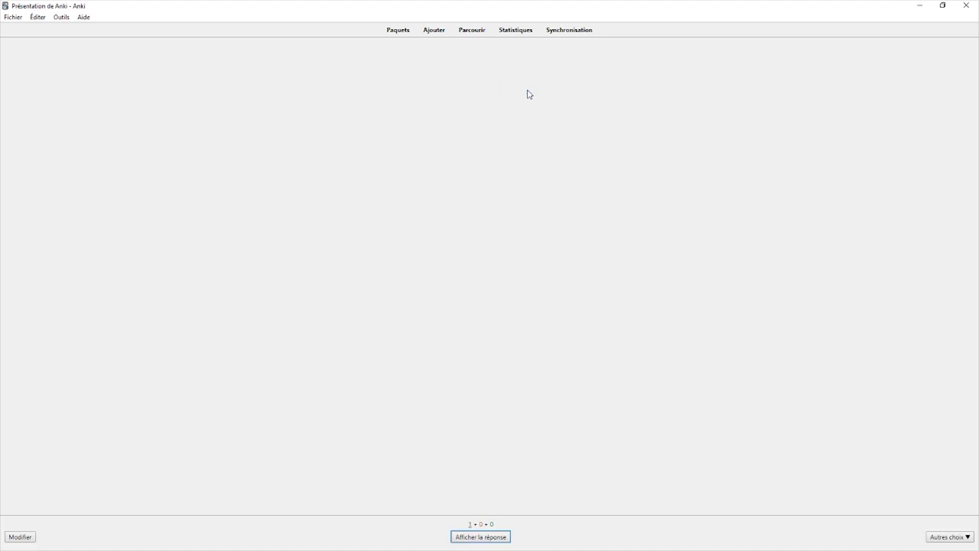
left_click_drag(406, 54, 561, 59)
left_click(444, 68)
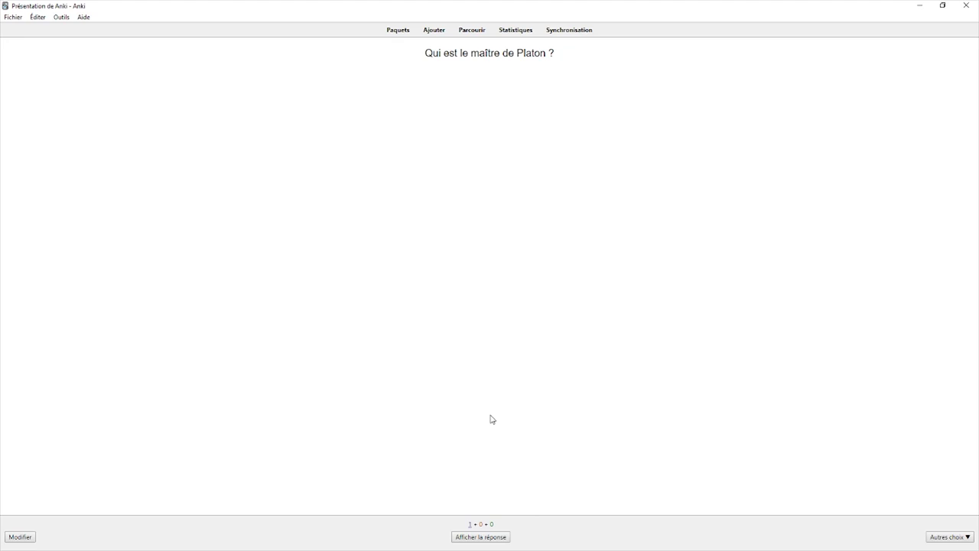
left_click(498, 539)
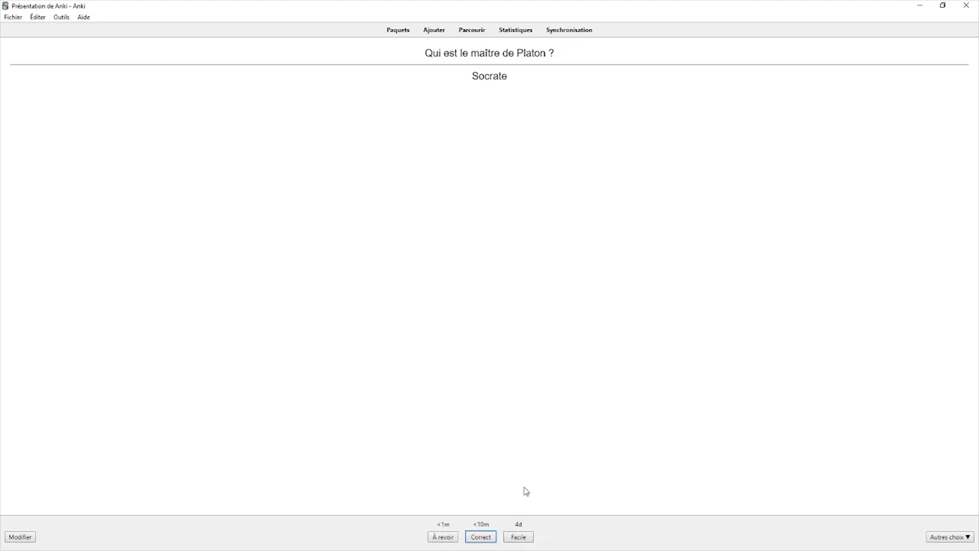
left_click(488, 540)
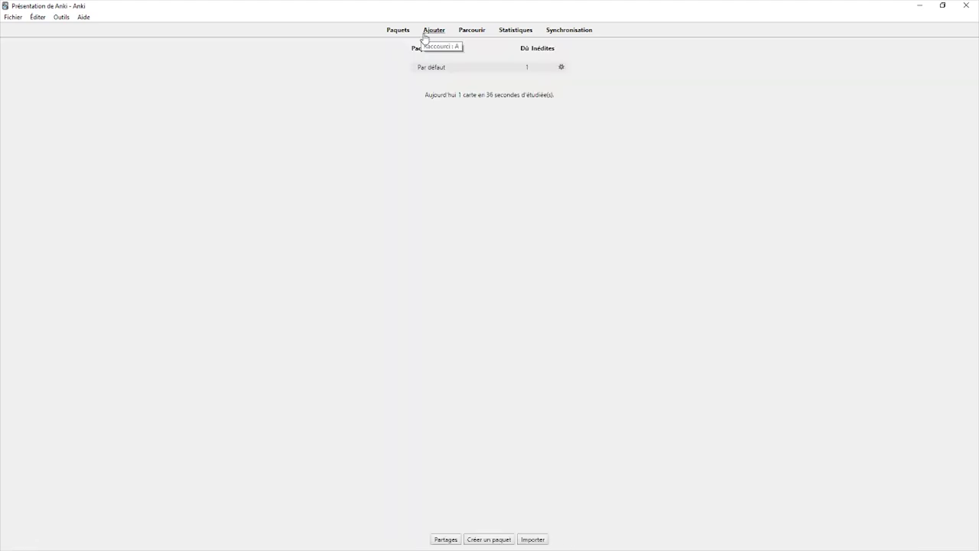
Start another note with the type Basique (carte inversée optionnelle).
left_click(425, 36)
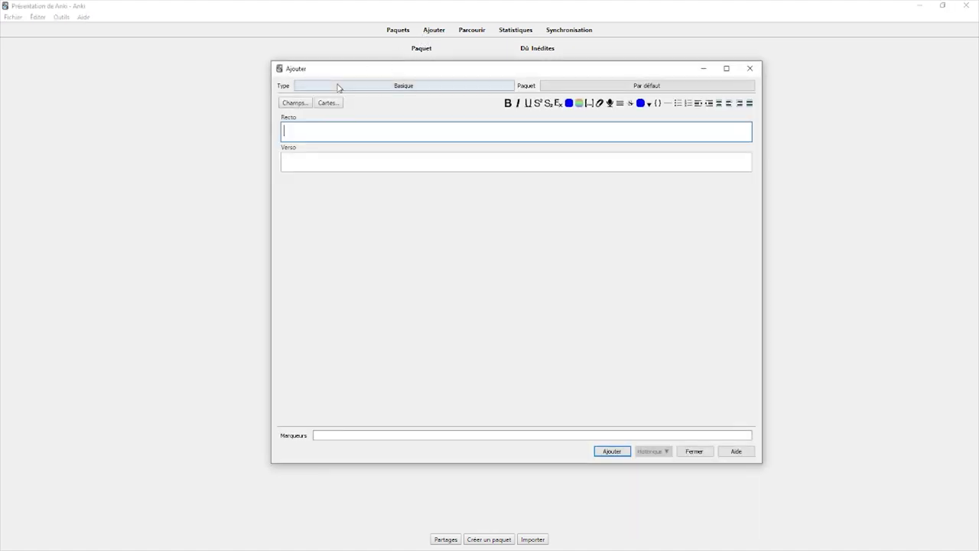
left_click(368, 89)
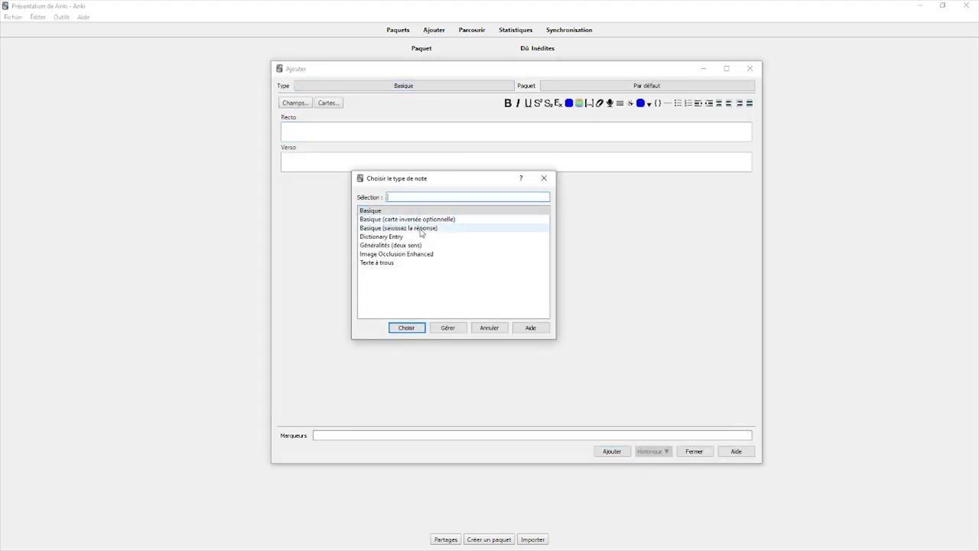
left_click(418, 228)
left_click(417, 219)
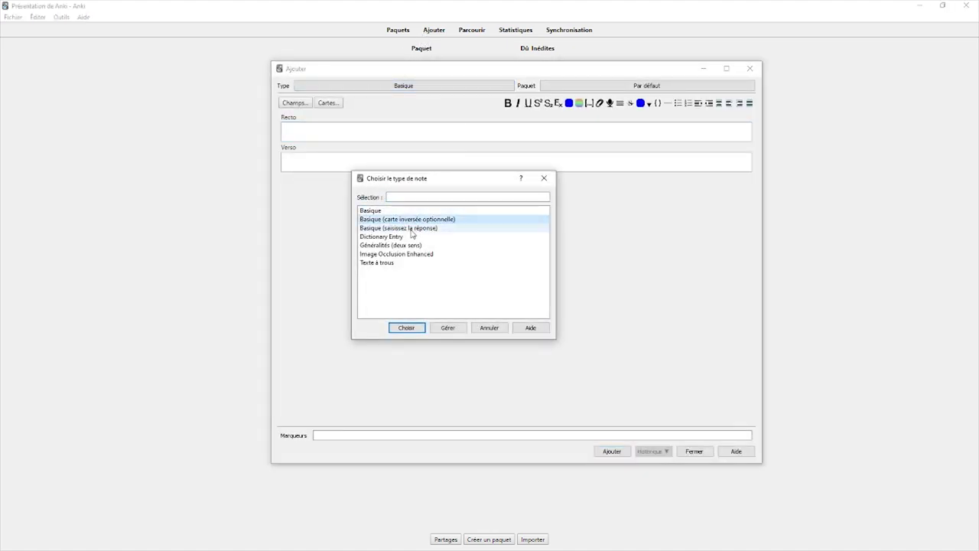
left_click(408, 328)
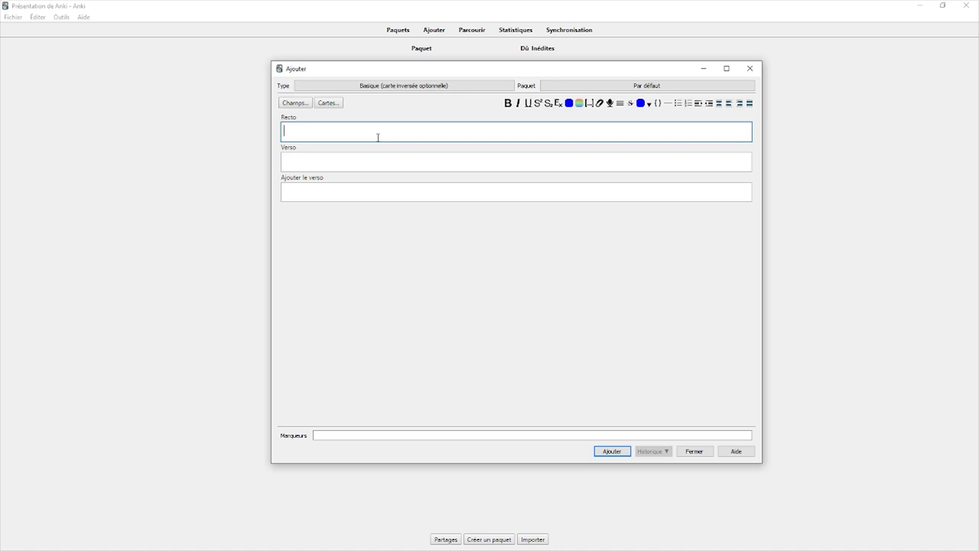
Fill the note's Recto with "Philosophie" and its Verso with "Ami de la sagesse".
type("Philosophie")
left_click(360, 156)
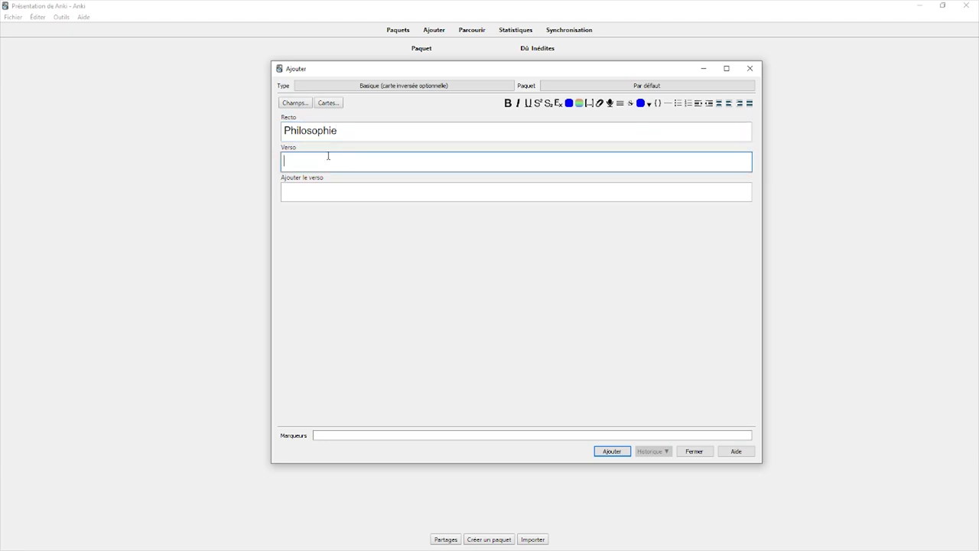
type("Ami de la sagesse")
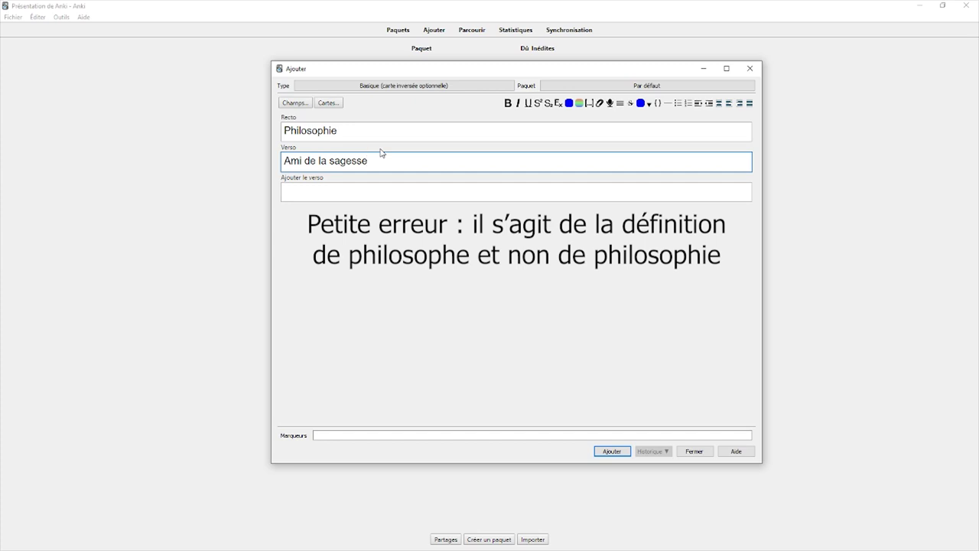
Switch the Philosophie note's type to Texte à trous.
key("ctrl+n")
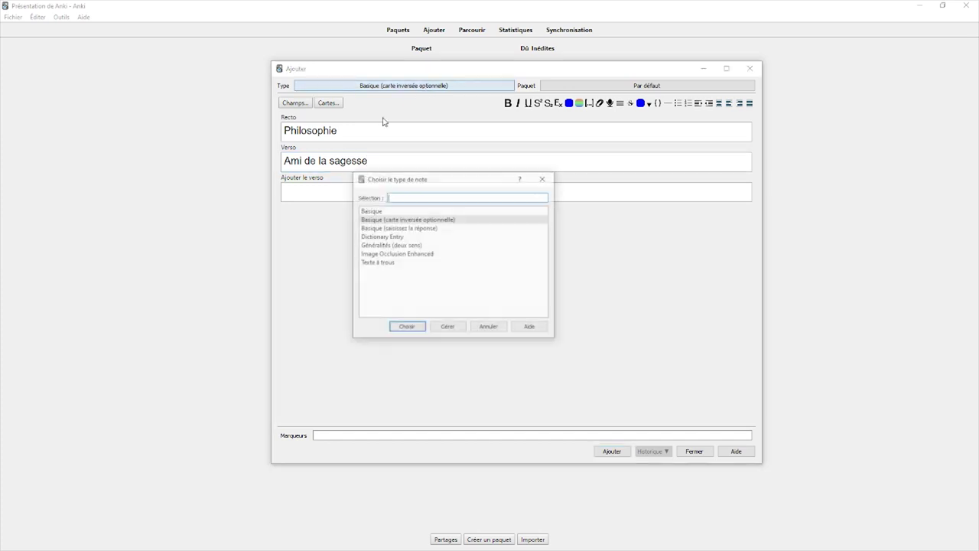
left_click(415, 264)
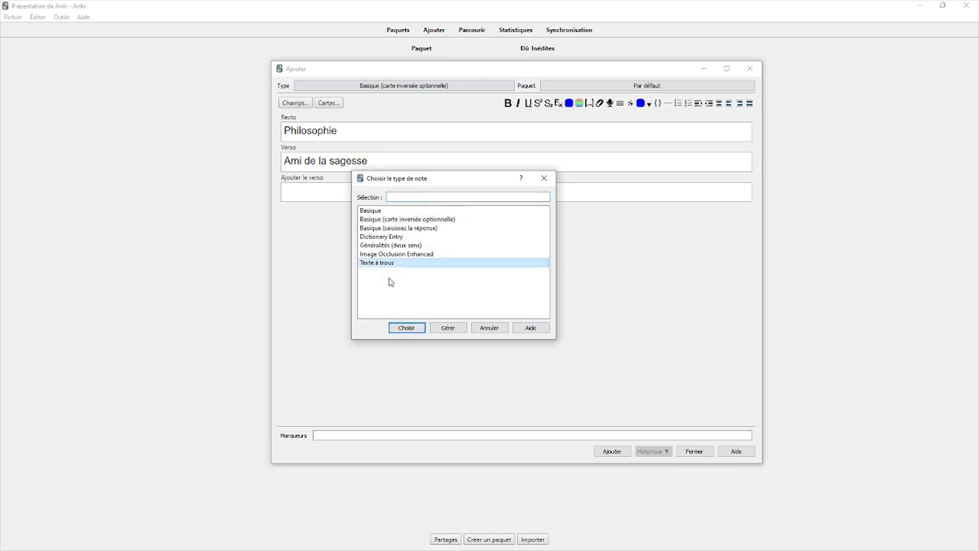
left_click(405, 329)
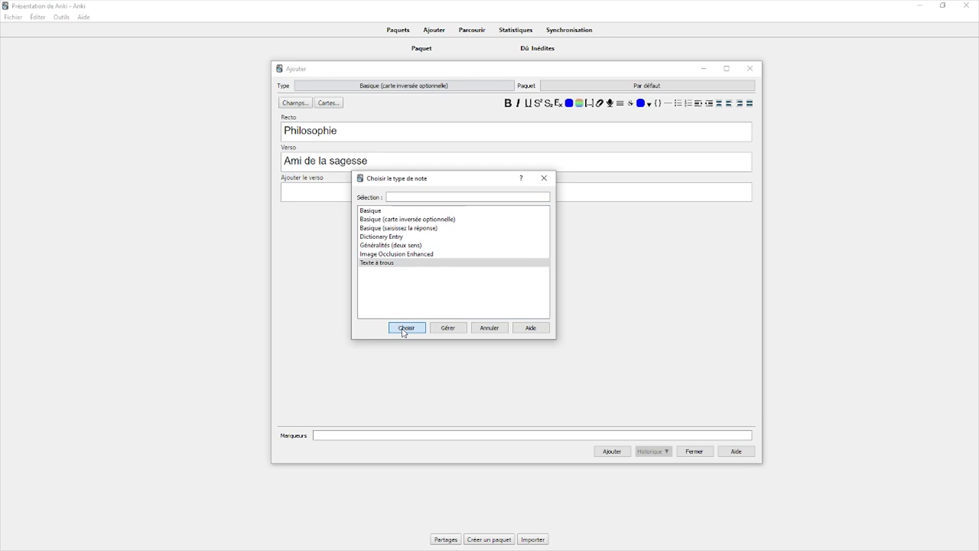
left_click(408, 329)
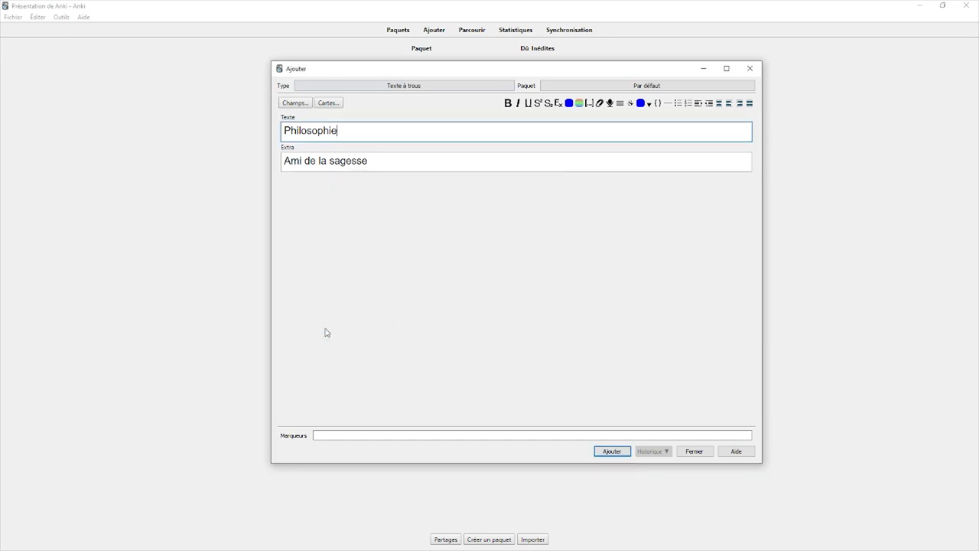
Clear the note's Extra field and replace the Texte with "Le logiciel pour faire des fiches est anki.".
left_click(385, 160)
left_click_drag(376, 157, 224, 162)
key("BackSpace")
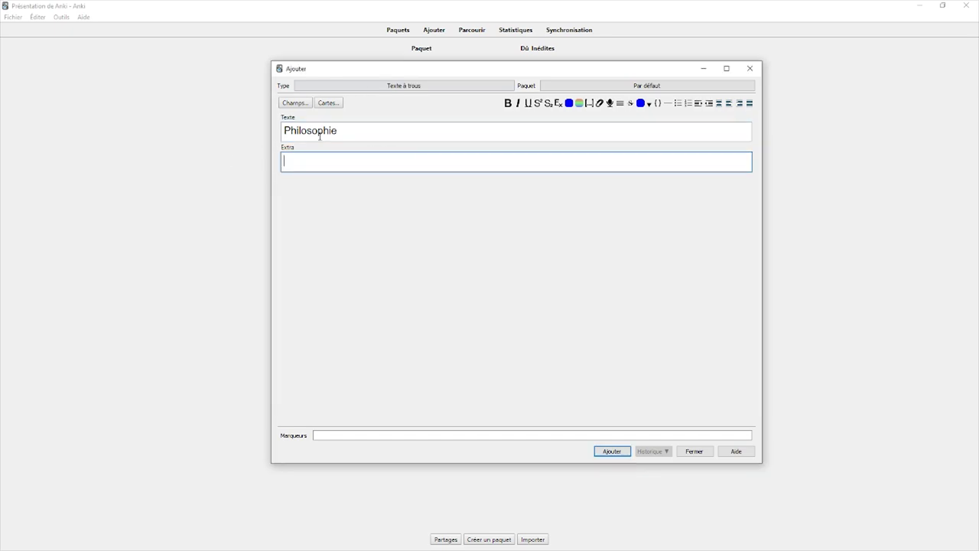
left_click(365, 137)
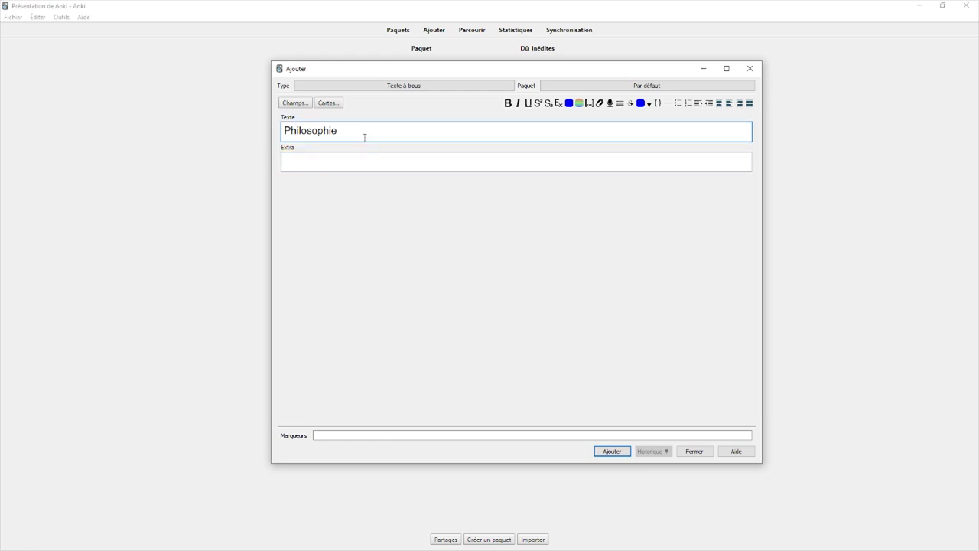
left_click_drag(365, 137, 288, 136)
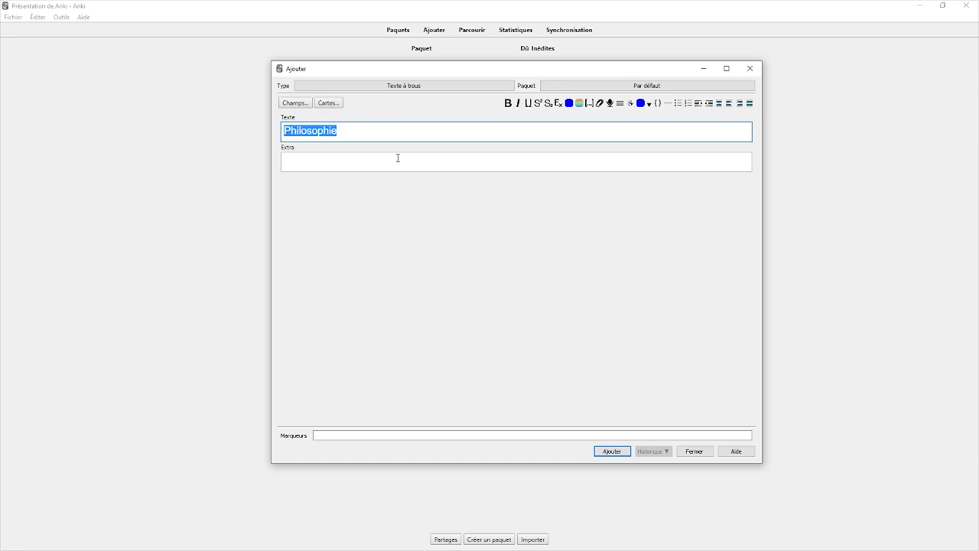
type("Le logiciel pour f")
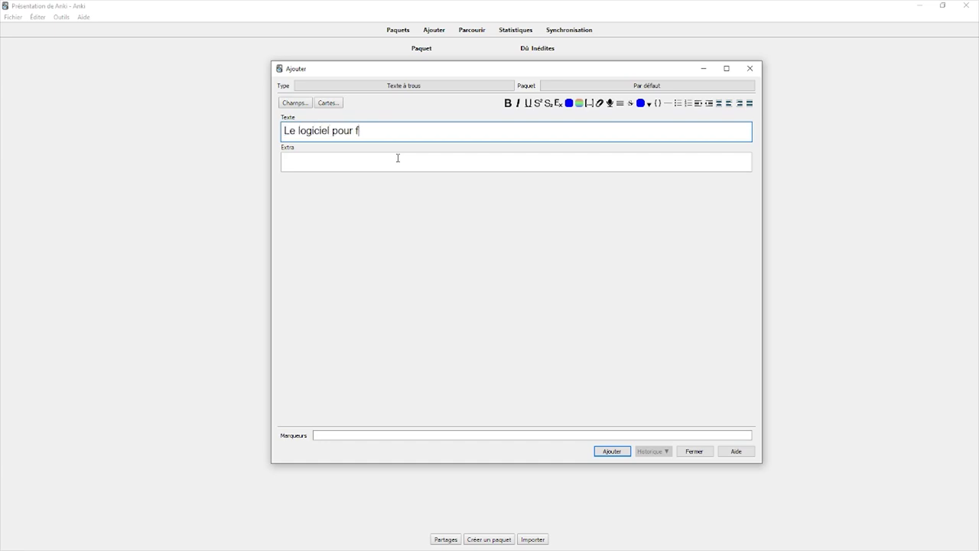
type("aire des fiches est anki.")
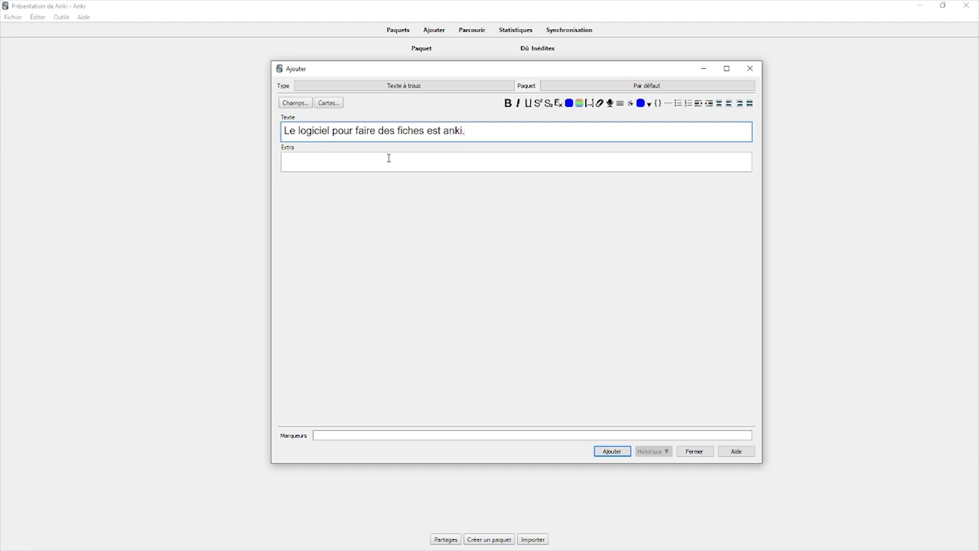
Turn the word "anki" in the Texte sentence into a cloze deletion, {{c1::anki}}.
double_click(451, 134)
left_click(498, 130)
left_click_drag(443, 130, 464, 130)
left_click(590, 103)
left_click_drag(283, 132, 497, 132)
left_click(515, 135)
left_click_drag(443, 132, 459, 131)
left_click(458, 129)
key("Right")
key("Right")
left_click_drag(313, 131, 516, 130)
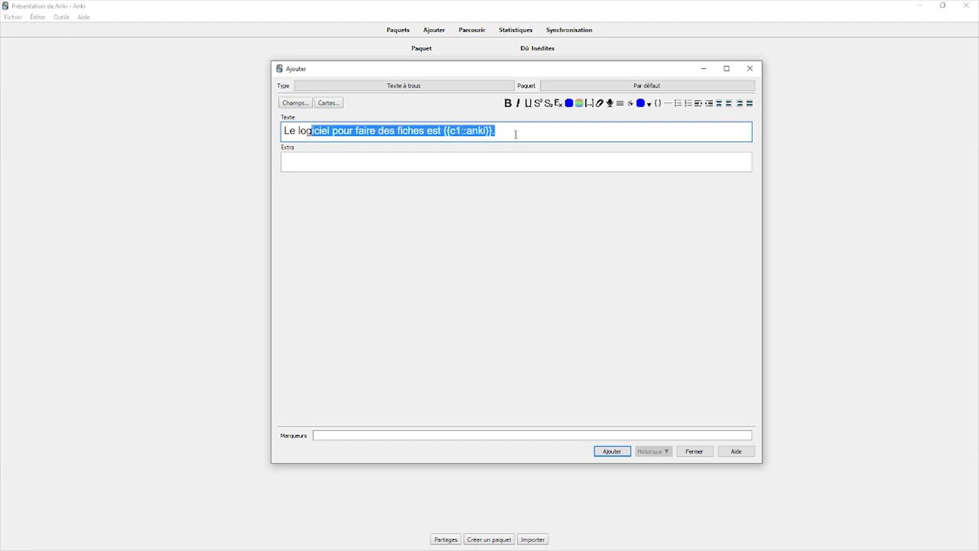
left_click(515, 131)
Tag the cloze note "Généralité", add it to the Par défaut deck and close the note entry window.
left_click(336, 435)
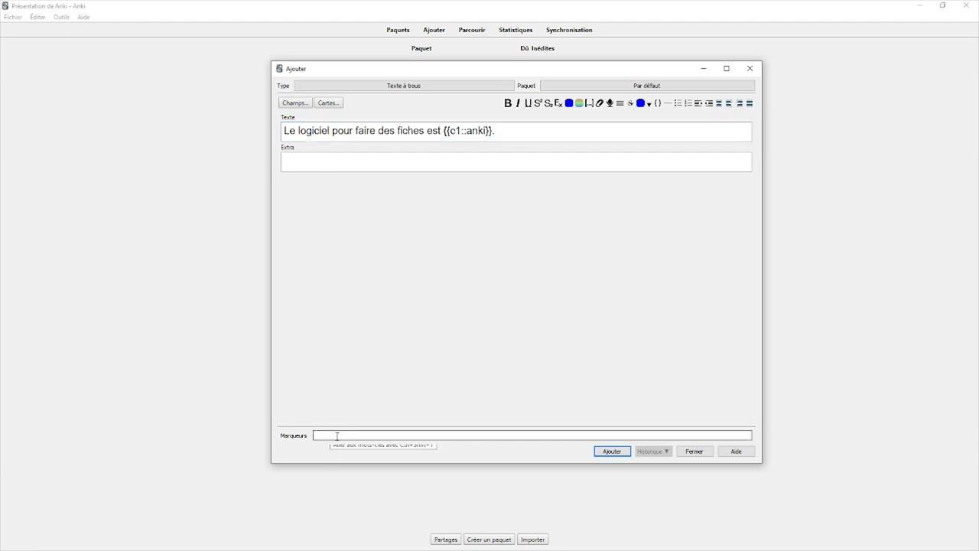
type("Généralité")
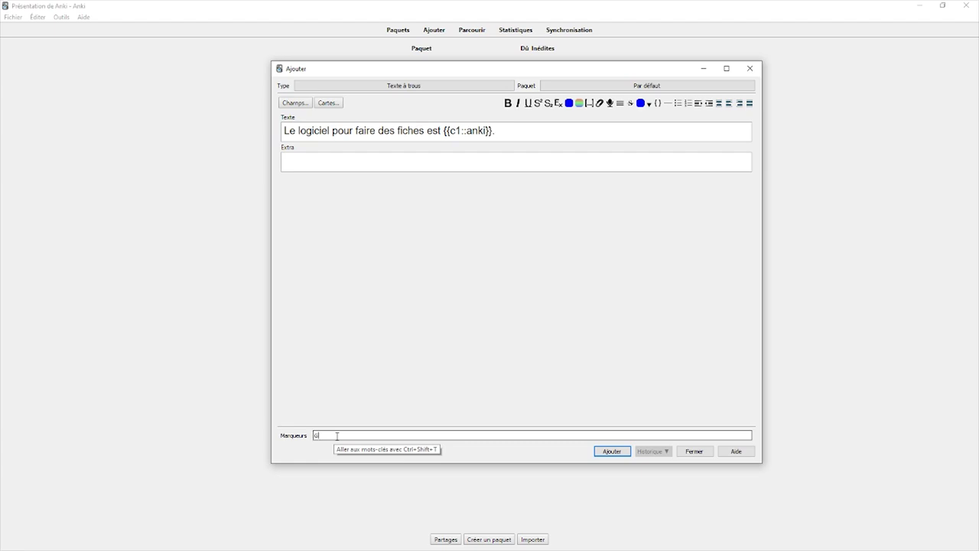
left_click(612, 451)
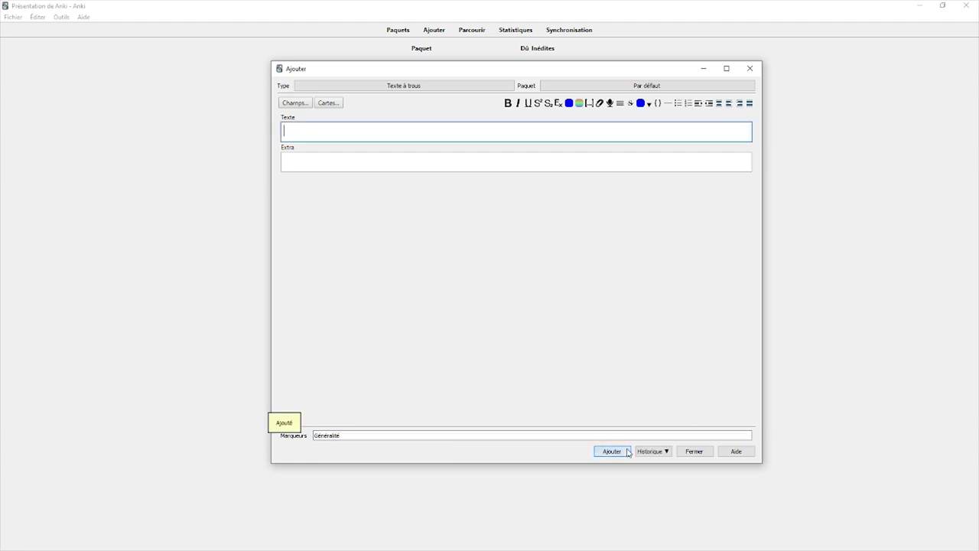
left_click(694, 453)
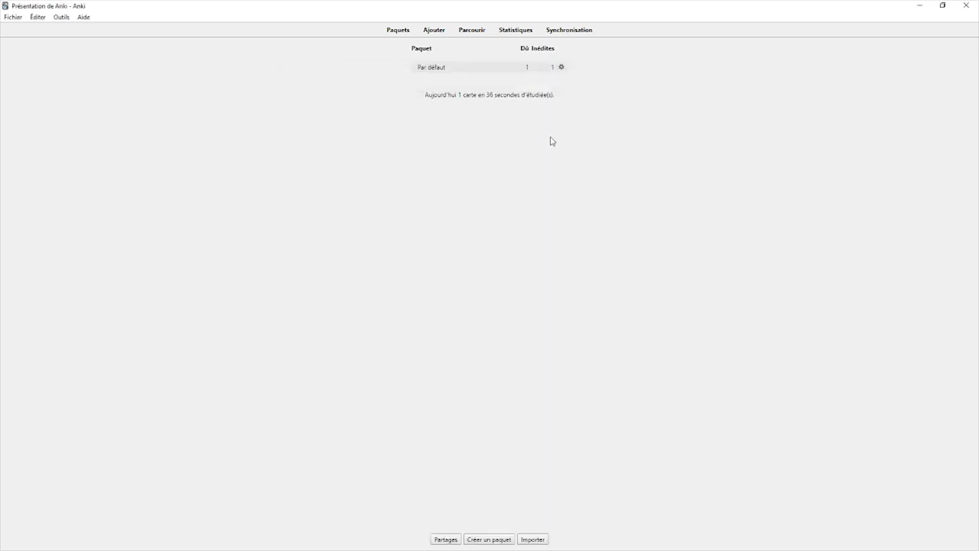
Study the "Par défaut" deck, reveal the hidden word of the cloze card and return to the deck list without rating it.
left_click(436, 69)
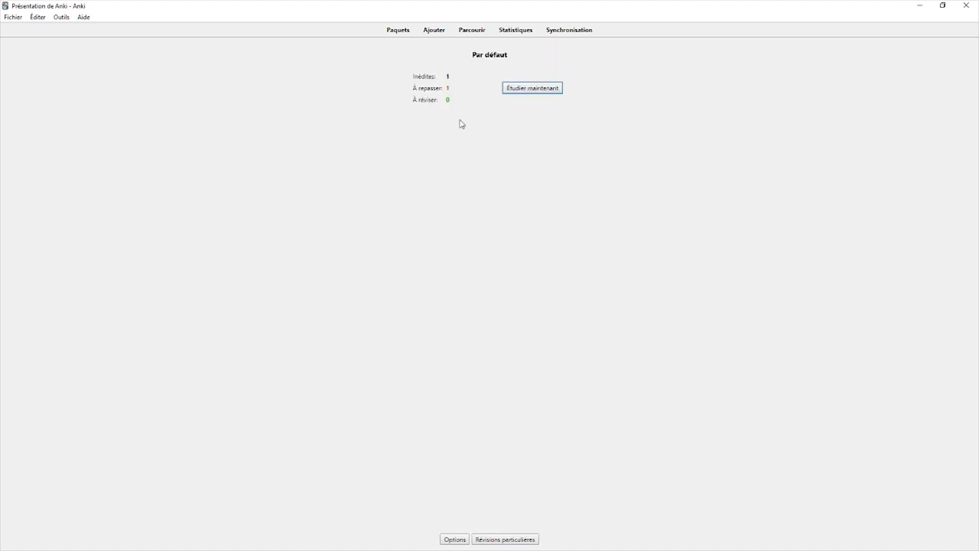
left_click(399, 32)
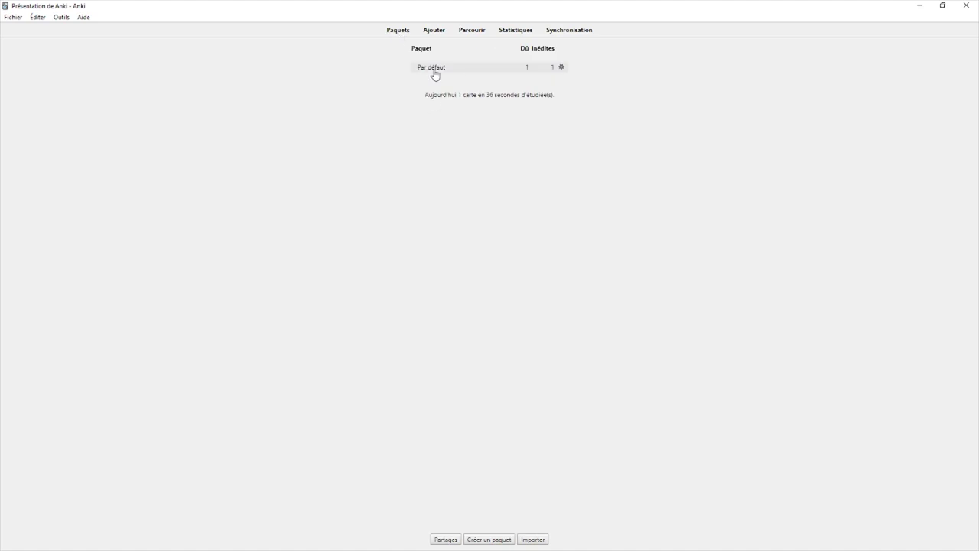
left_click(433, 68)
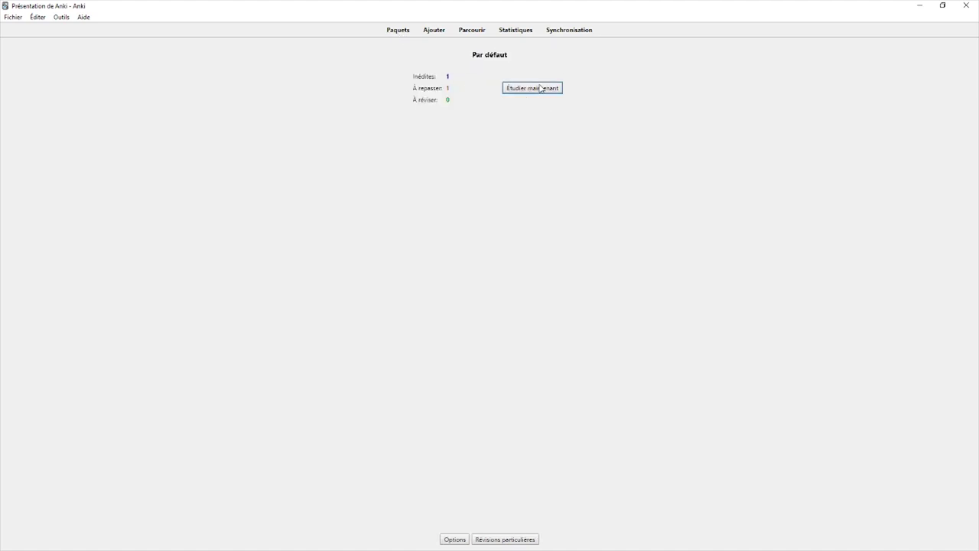
left_click(540, 89)
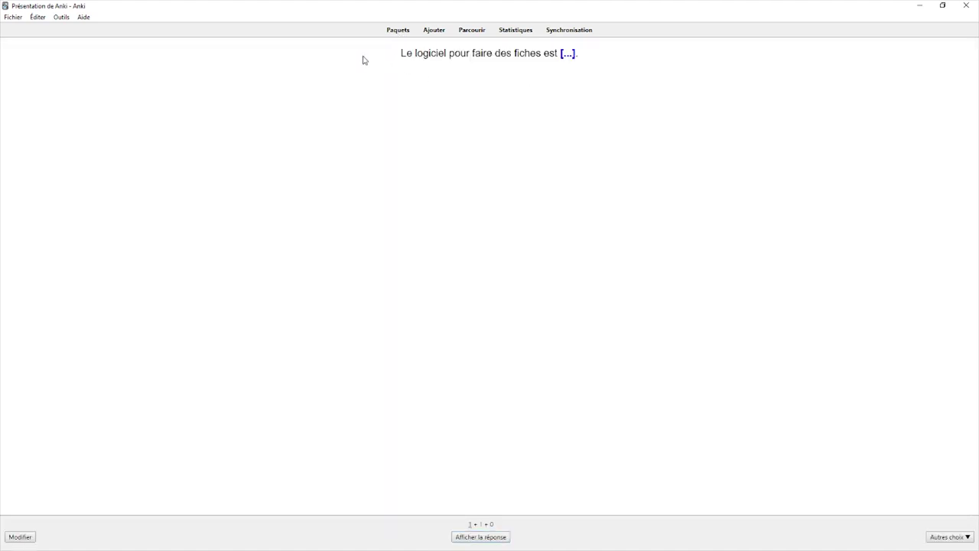
left_click_drag(365, 59, 626, 57)
left_click(626, 58)
left_click(498, 537)
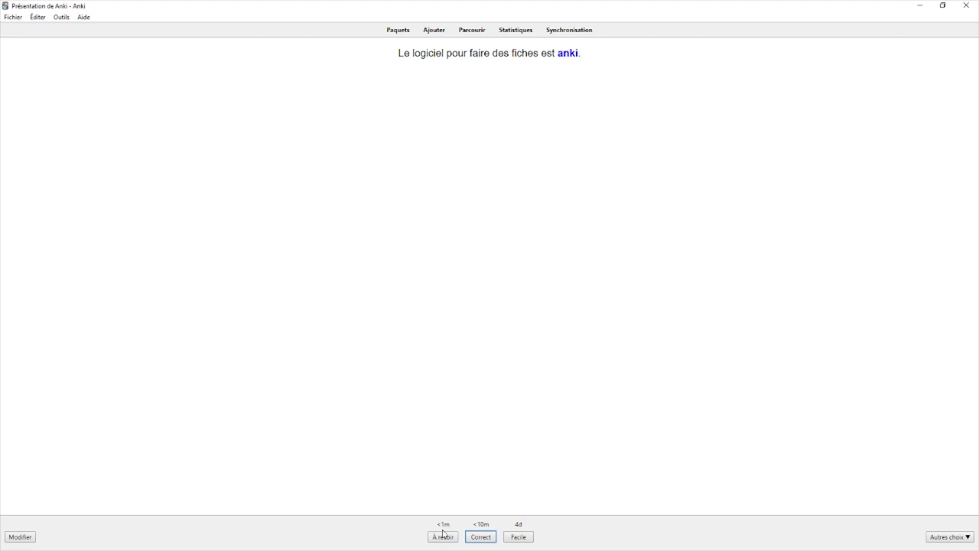
key("d")
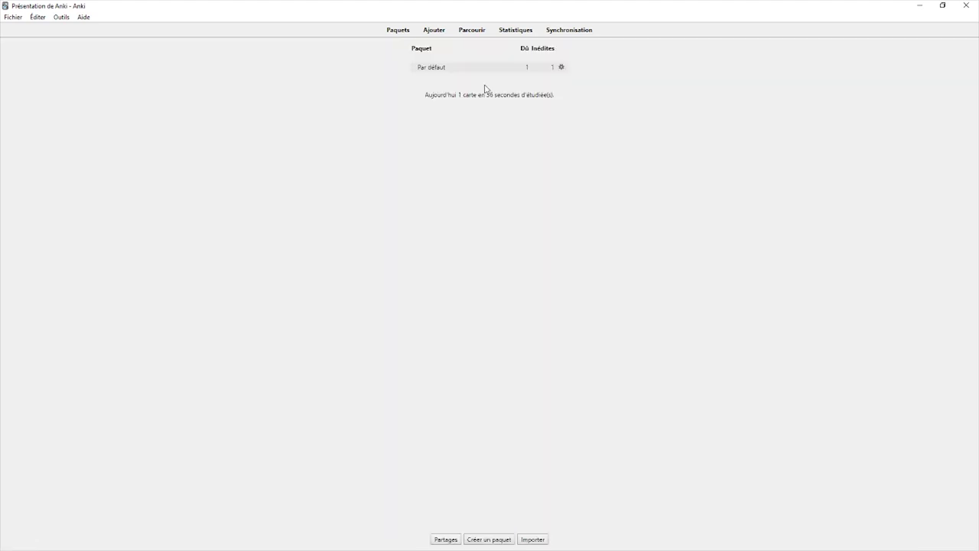